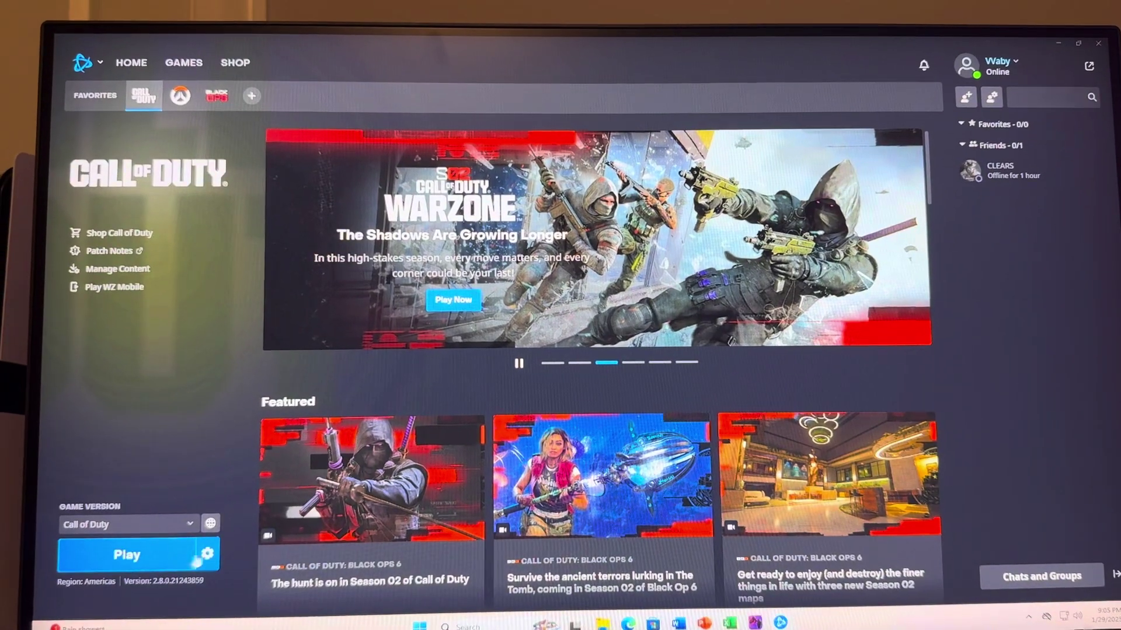
Run Check for Updates on Call of Duty from the Play gear menu and confirm it's up to date.
{"action": "left_click", "coordinate": [203, 550]}
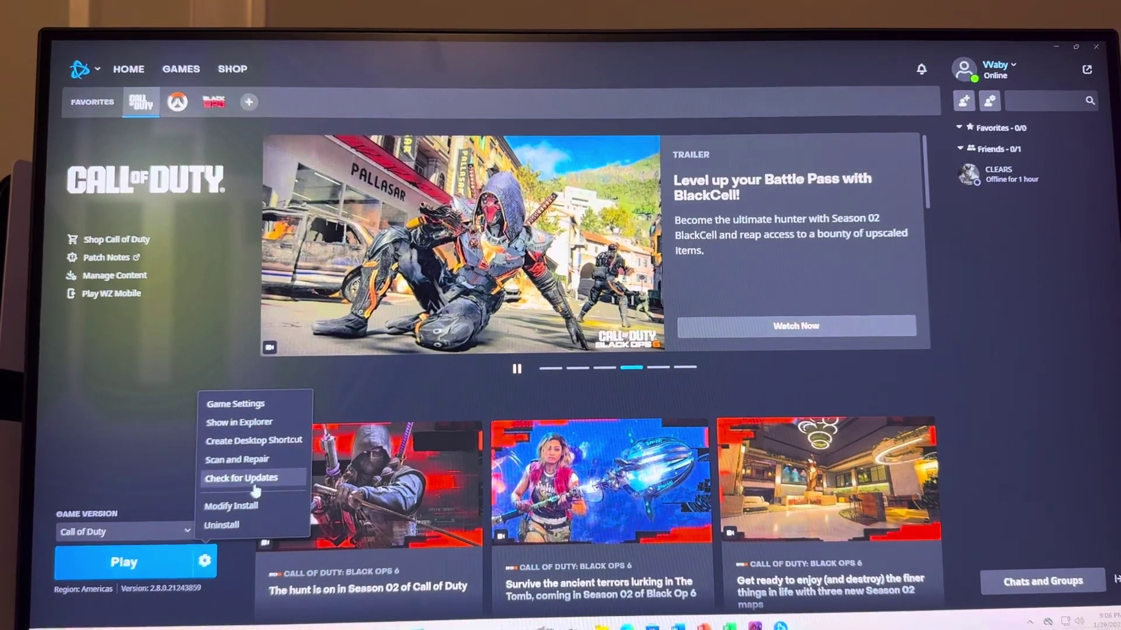
{"action": "left_click", "coordinate": [246, 478]}
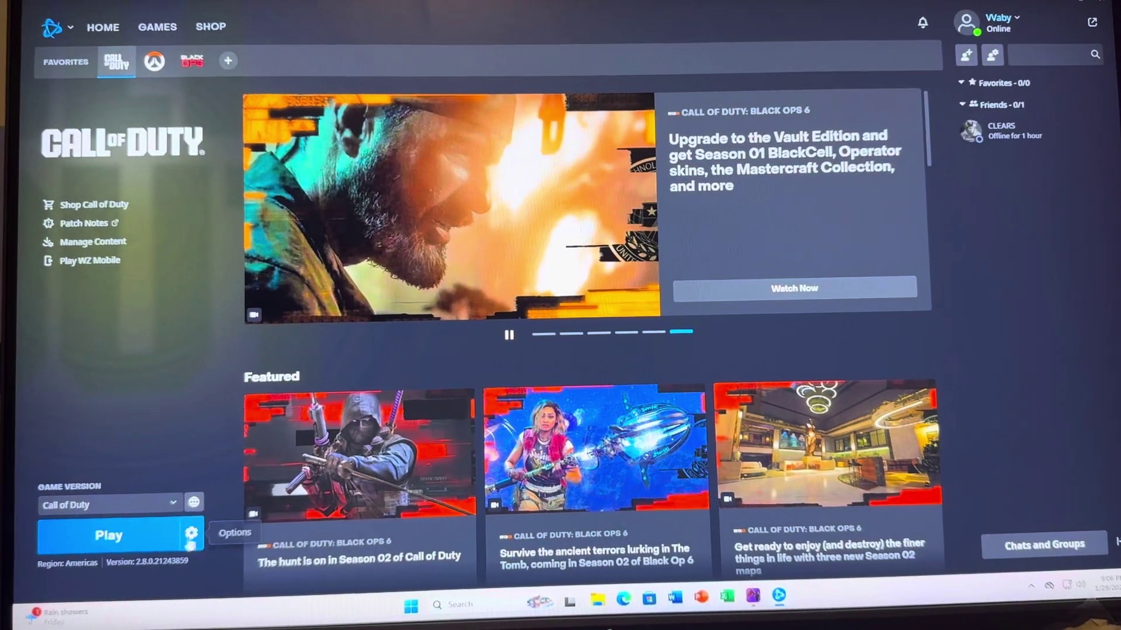
Start Call of Duty from Battle.net's Play button so the game boots and signs in.
{"action": "left_click", "coordinate": [132, 536]}
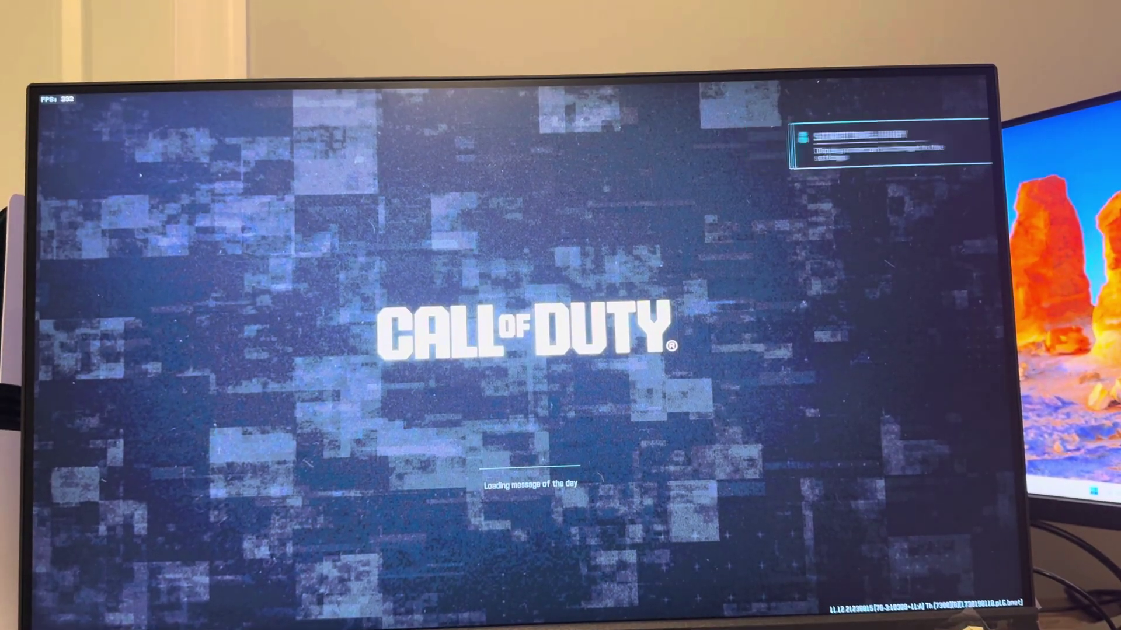
Dismiss the Season 02 announcement, enter Black Ops 6, and open the Social Recent players list.
{"action": "key", "text": "Escape"}
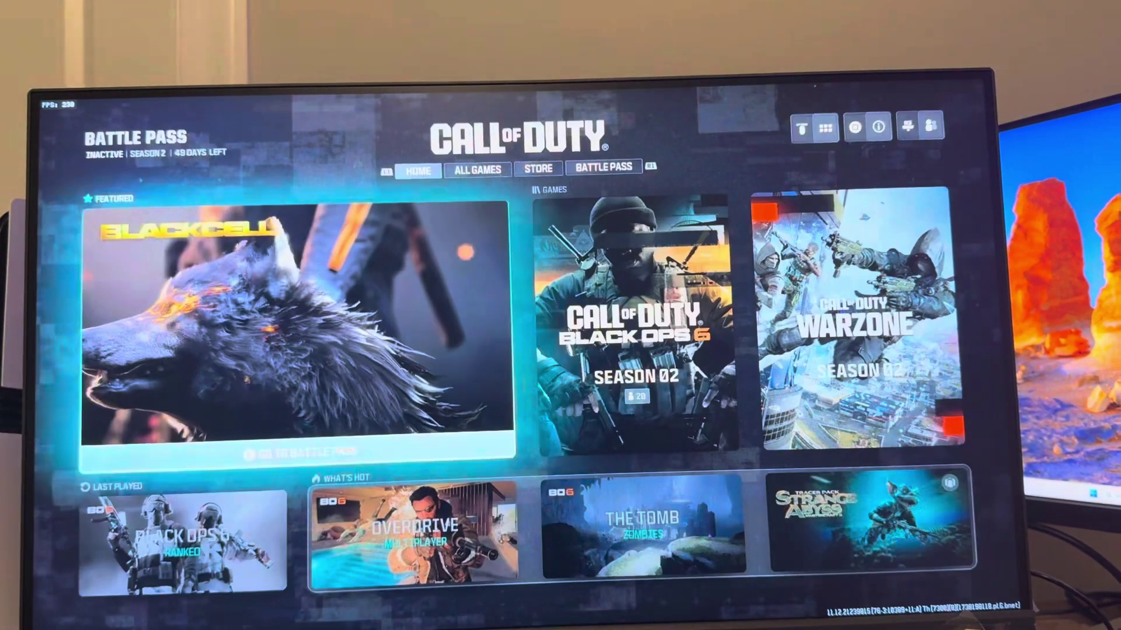
{"action": "key", "text": "Return"}
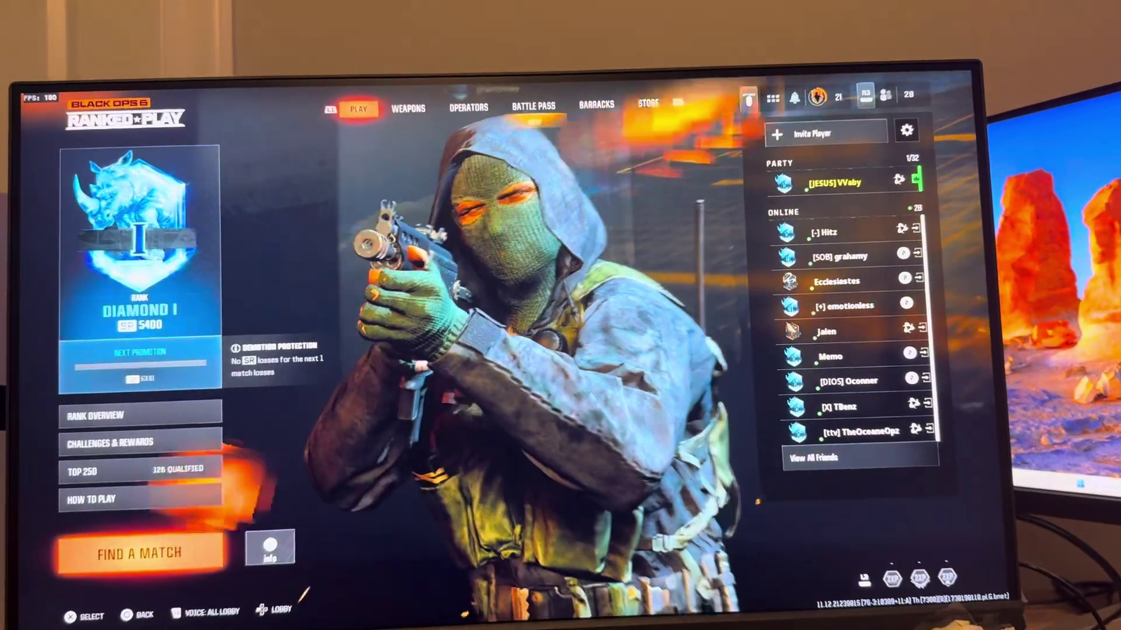
{"action": "key", "text": "Right"}
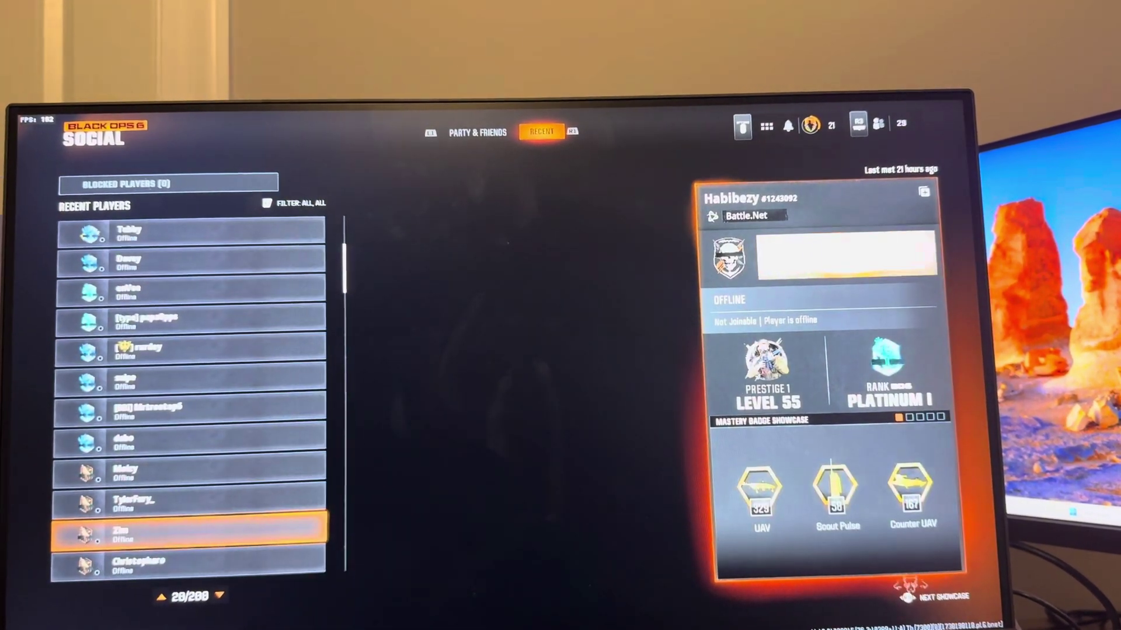
Scroll through the Recent Players list, viewing several offline players' profile cards and ranks.
{"action": "key", "text": "Down"}
{"action": "key", "text": "Up"}
{"action": "key", "text": "Up"}
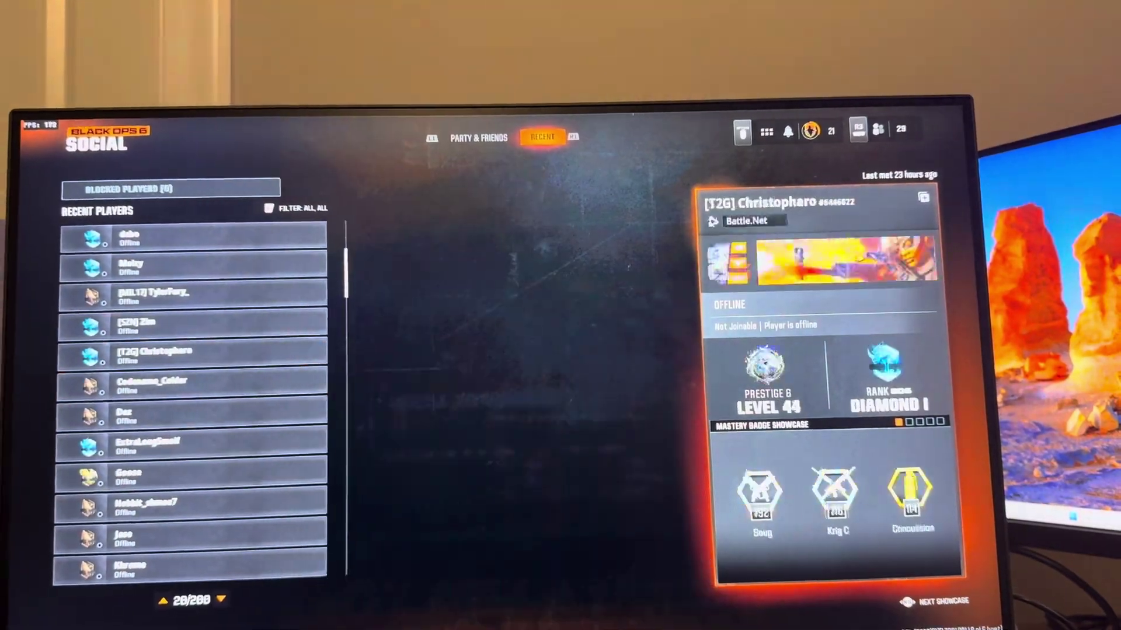
{"action": "key", "text": "Up"}
{"action": "key", "text": "Up"}
{"action": "key", "text": "Down"}
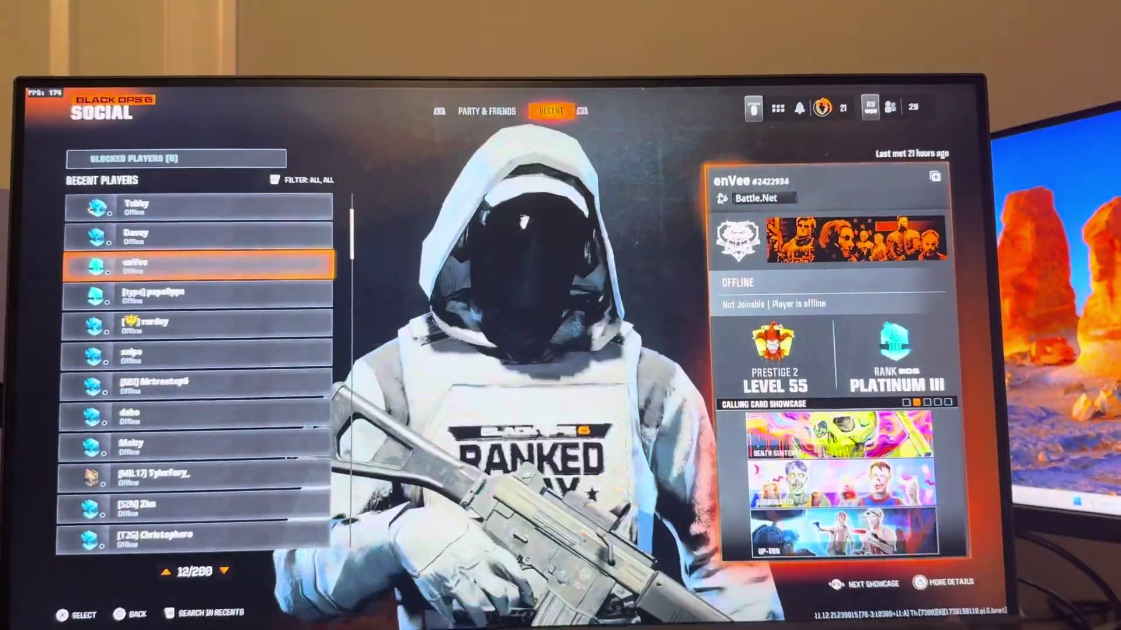
{"action": "key", "text": "Down"}
{"action": "key", "text": "Down"}
{"action": "key", "text": "Down"}
{"action": "key", "text": "Up"}
{"action": "key", "text": "Up"}
{"action": "key", "text": "Up"}
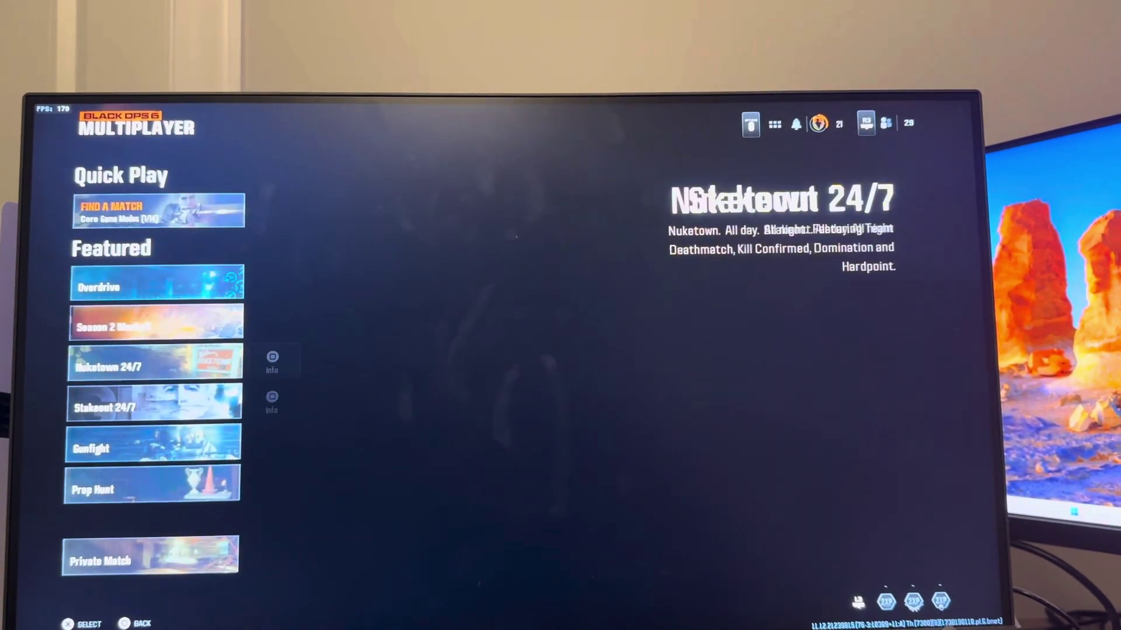
Open Private Match, confirm Leave Lobby, and back out to the Multiplayer lobby.
{"action": "key", "text": "Return"}
{"action": "key", "text": "Return"}
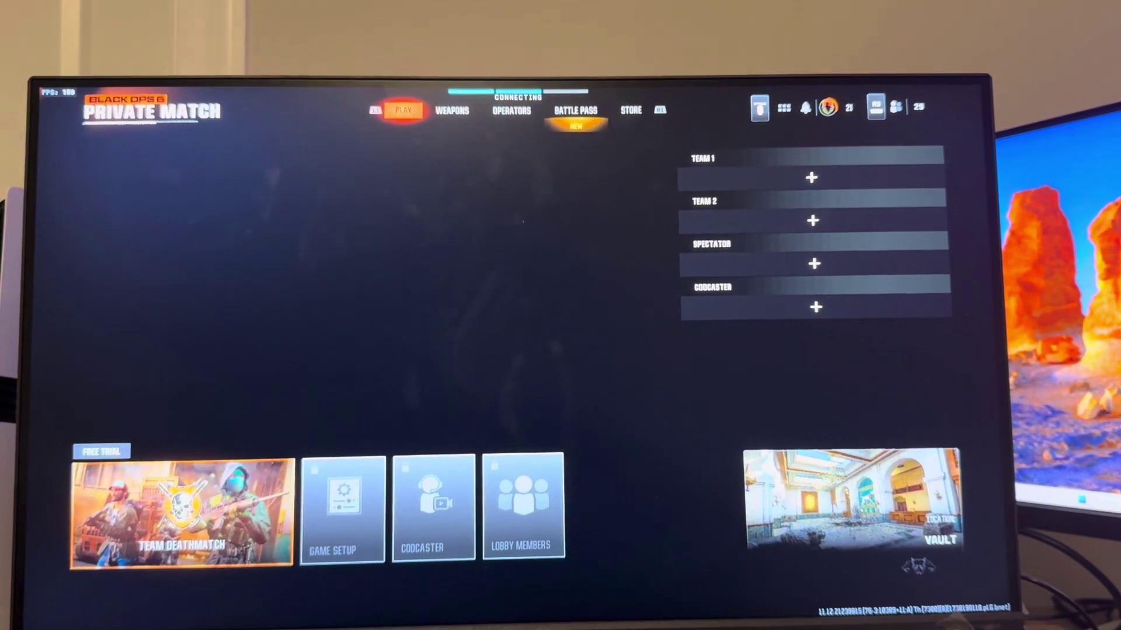
{"action": "key", "text": "Return"}
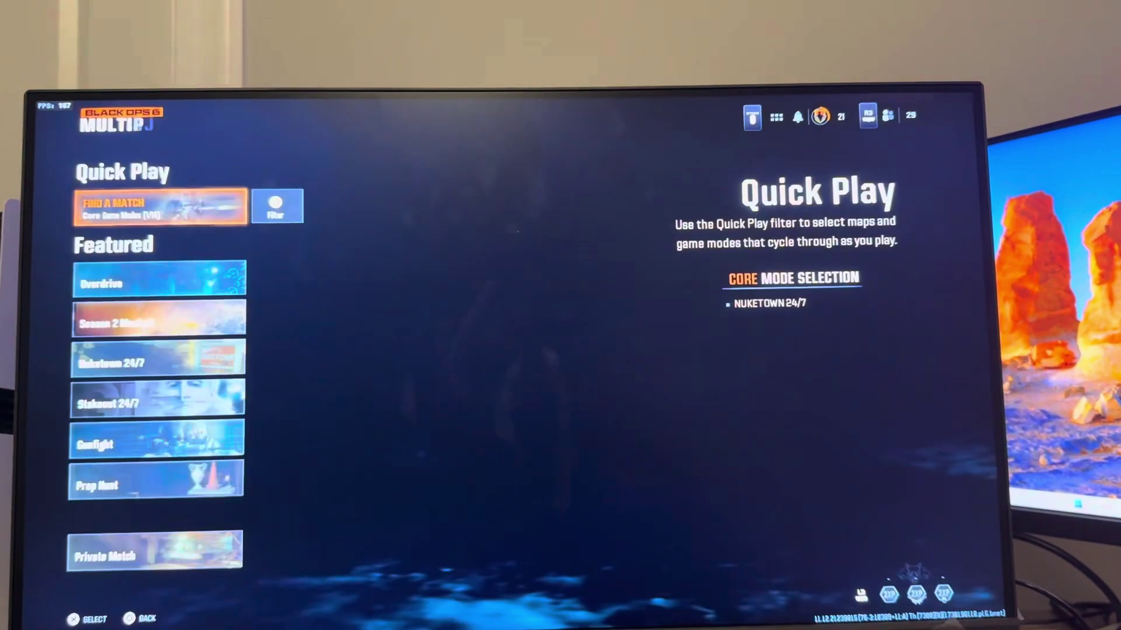
{"action": "key", "text": "Escape"}
{"action": "key", "text": "Down"}
{"action": "key", "text": "Down"}
{"action": "key", "text": "Down"}
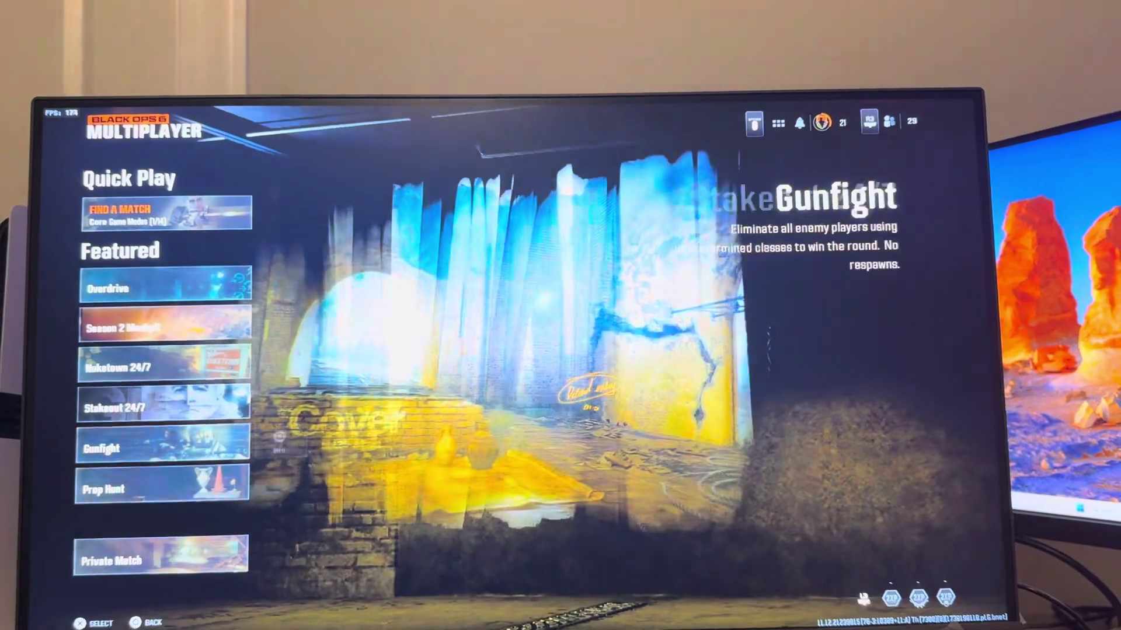
{"action": "key", "text": "Return"}
{"action": "key", "text": "Escape"}
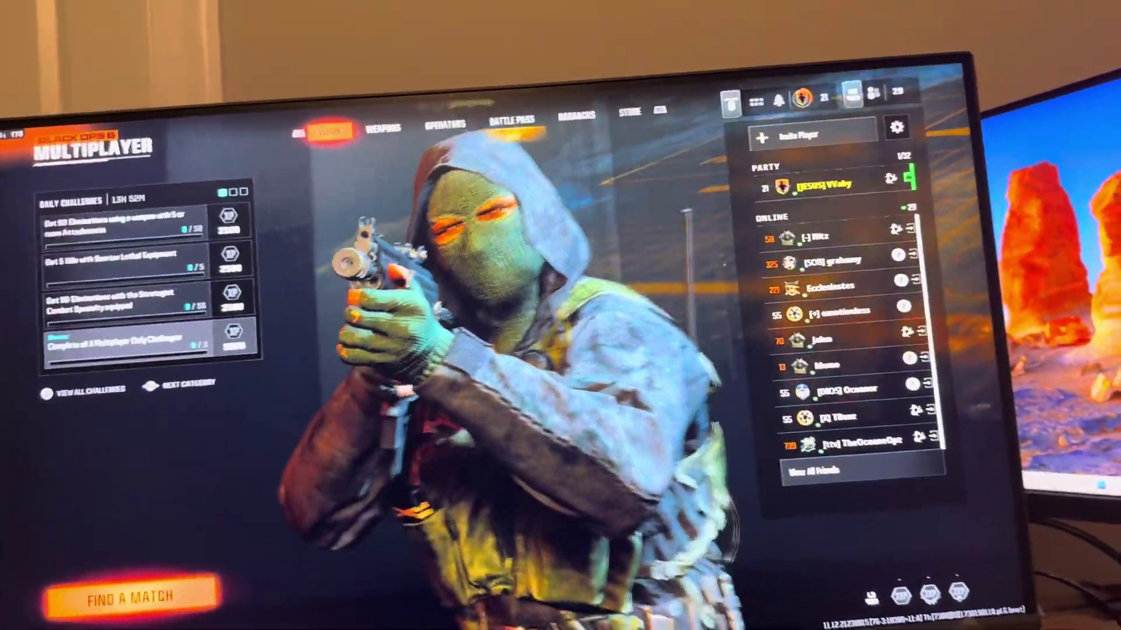
View an online friend's profile, back out to mode select, and reenter Multiplayer.
{"action": "key", "text": "Return"}
{"action": "key", "text": "Escape"}
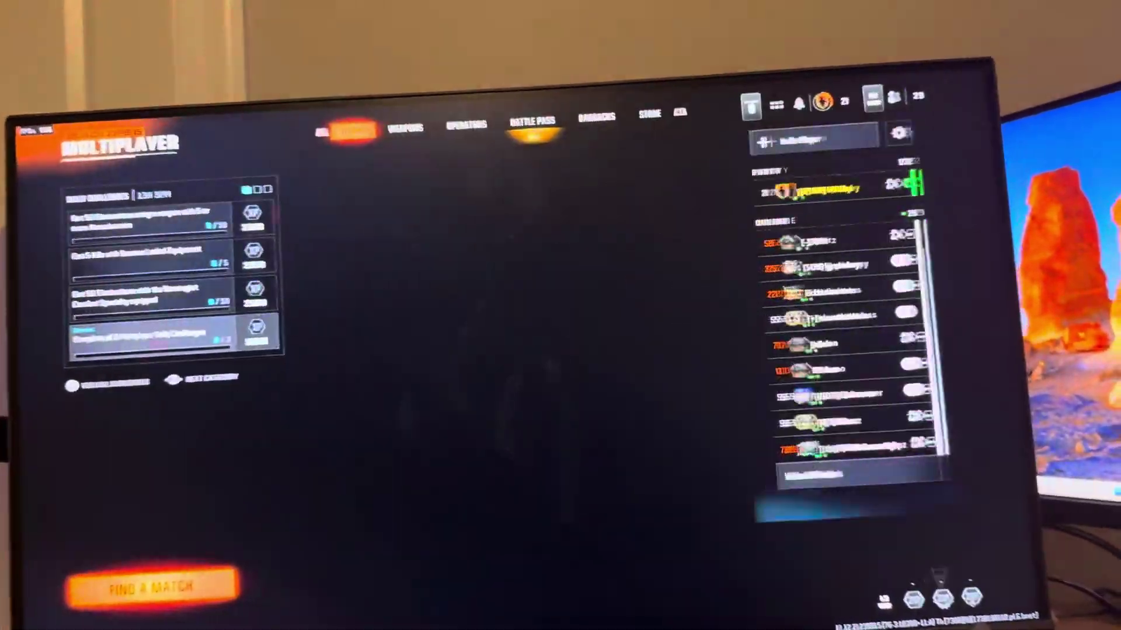
{"action": "key", "text": "Escape"}
{"action": "key", "text": "Return"}
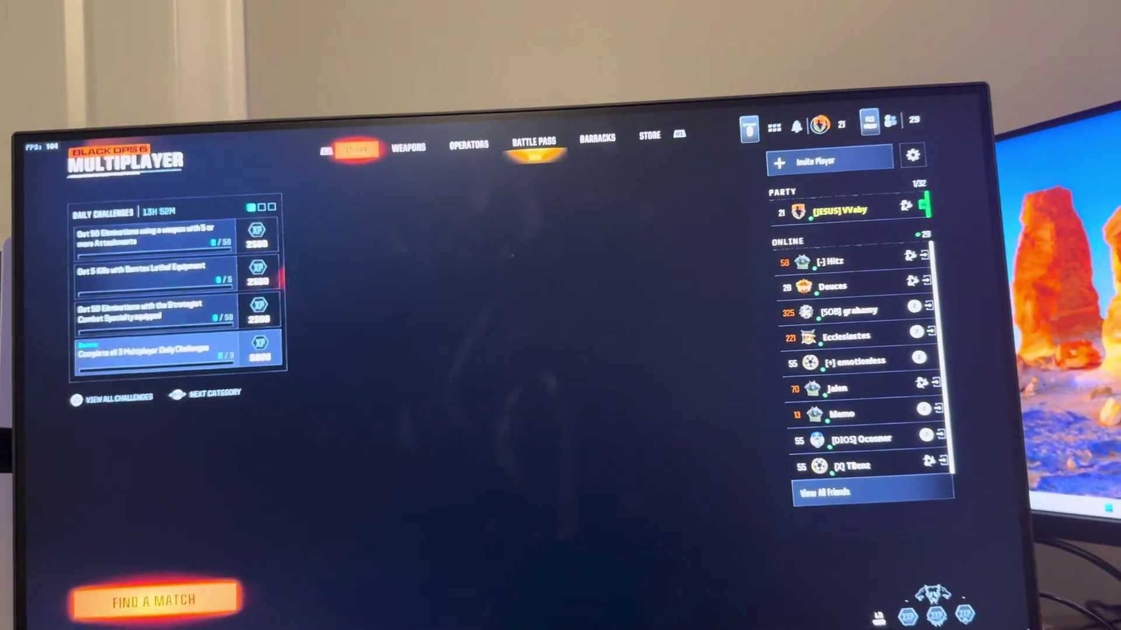
Check a friend's profile card, browse the online friends list, and return focus to Find a Match.
{"action": "key", "text": "Return"}
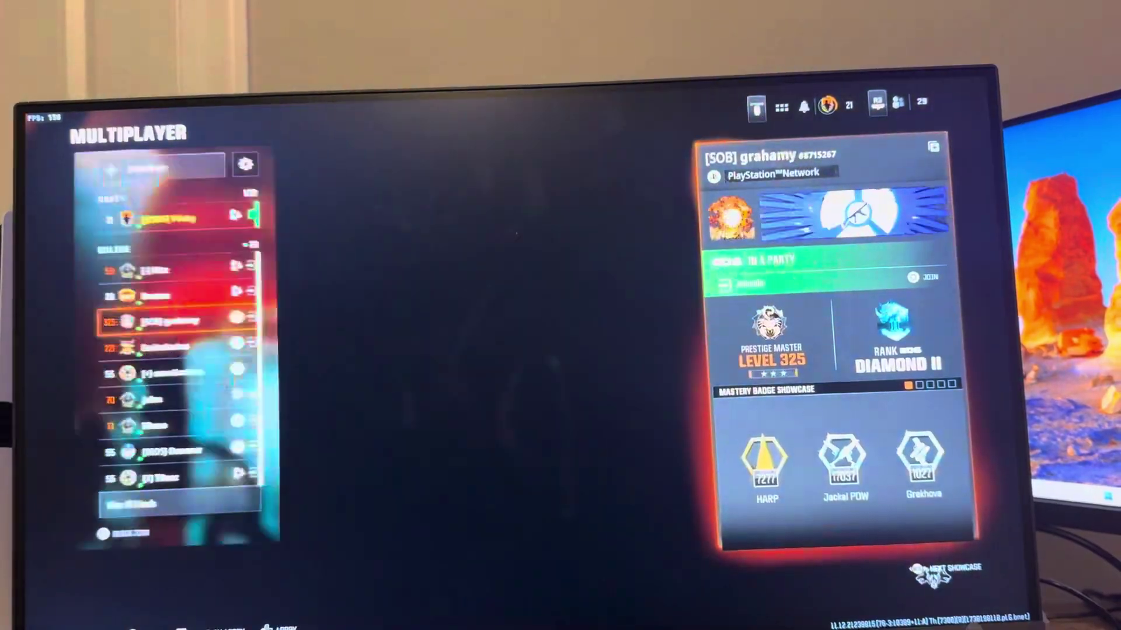
{"action": "key", "text": "Escape"}
{"action": "key", "text": "Up"}
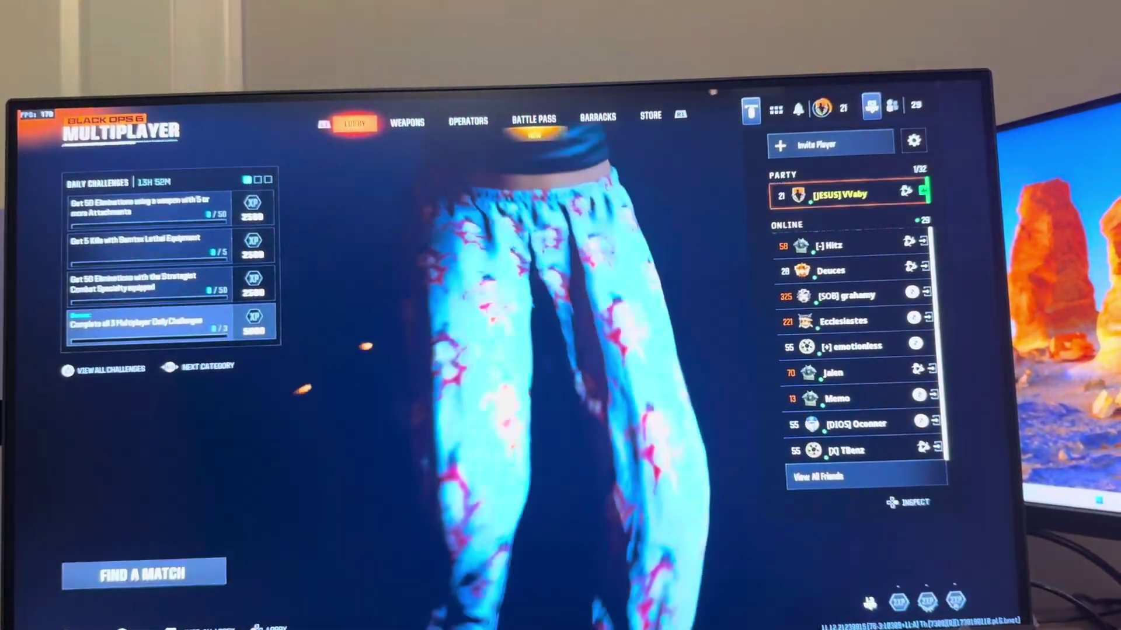
{"action": "key", "text": "Down"}
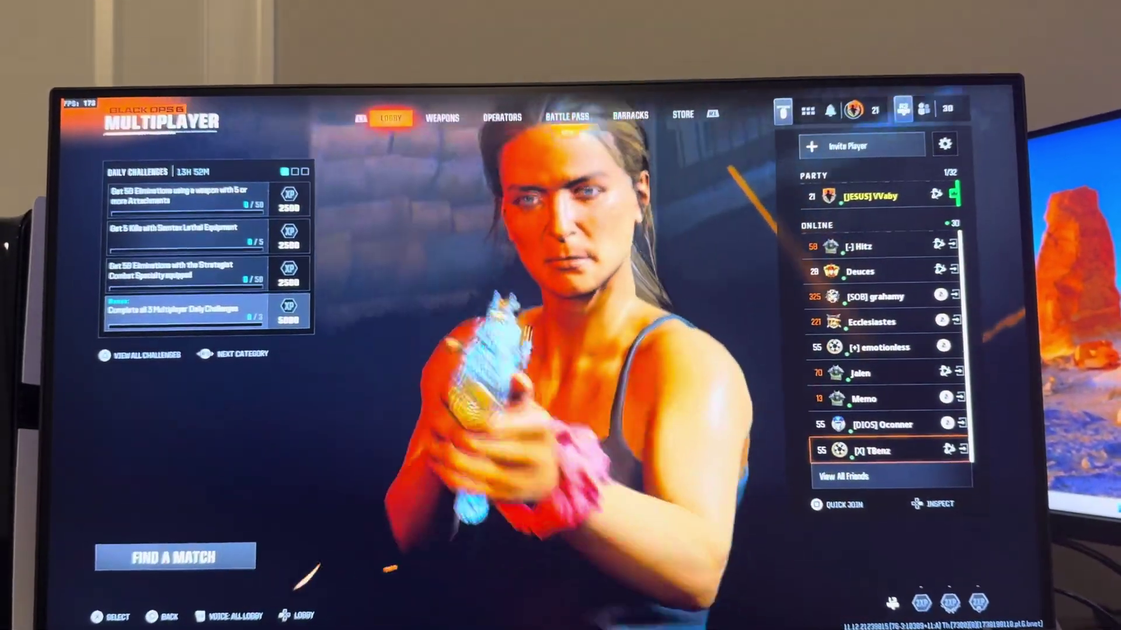
{"action": "key", "text": "Escape"}
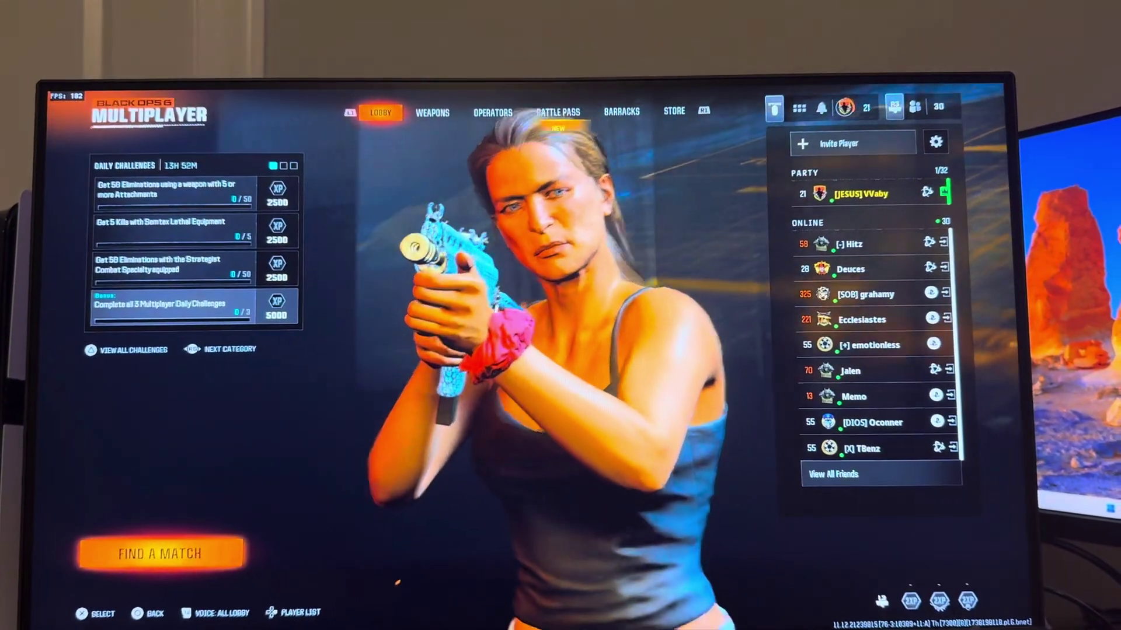